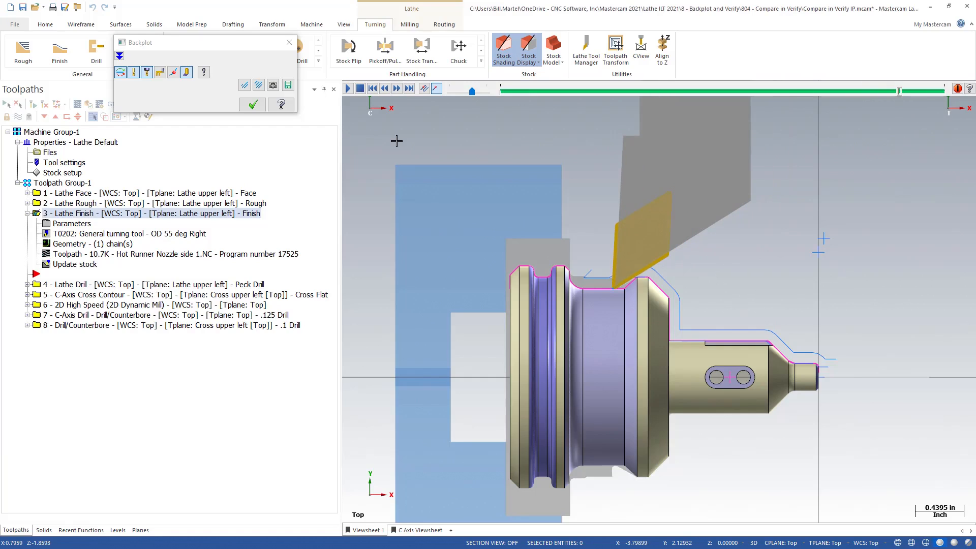
# - Step the Lathe Finish backplot back and forth where the tool meets the angled wall behind the flange, and close the backplot
pyautogui.press('b')
pyautogui.scroll(5, 620, 286)
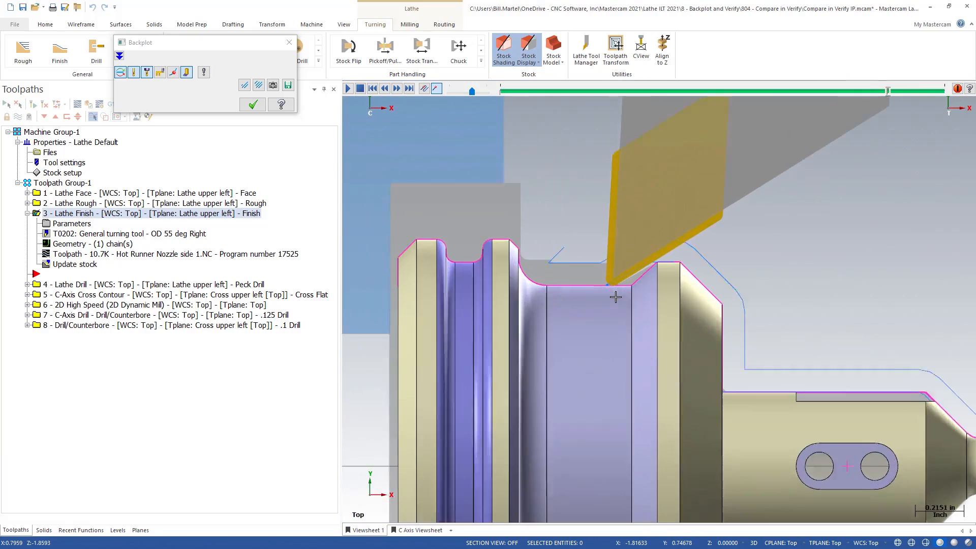
pyautogui.press('s')
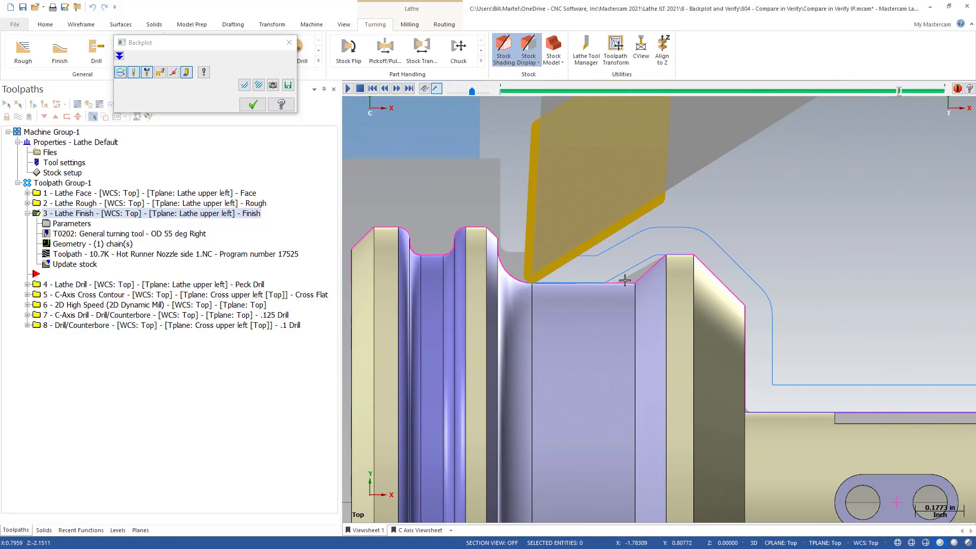
pyautogui.press('b')
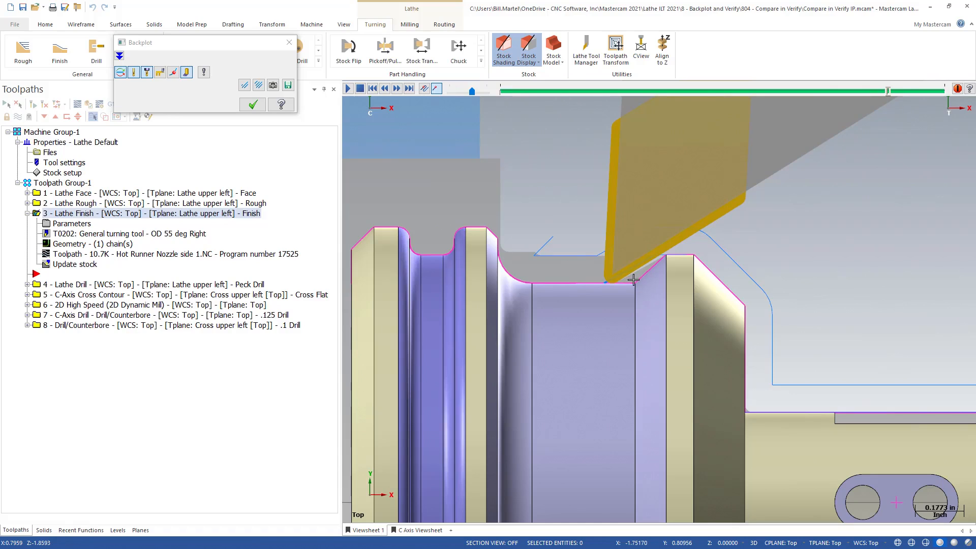
pyautogui.press('s')
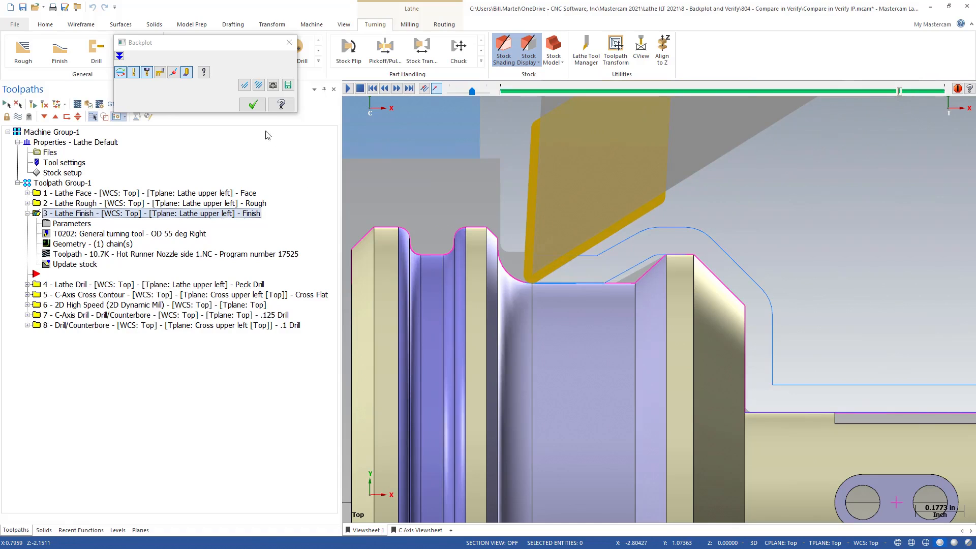
pyautogui.click(254, 105)
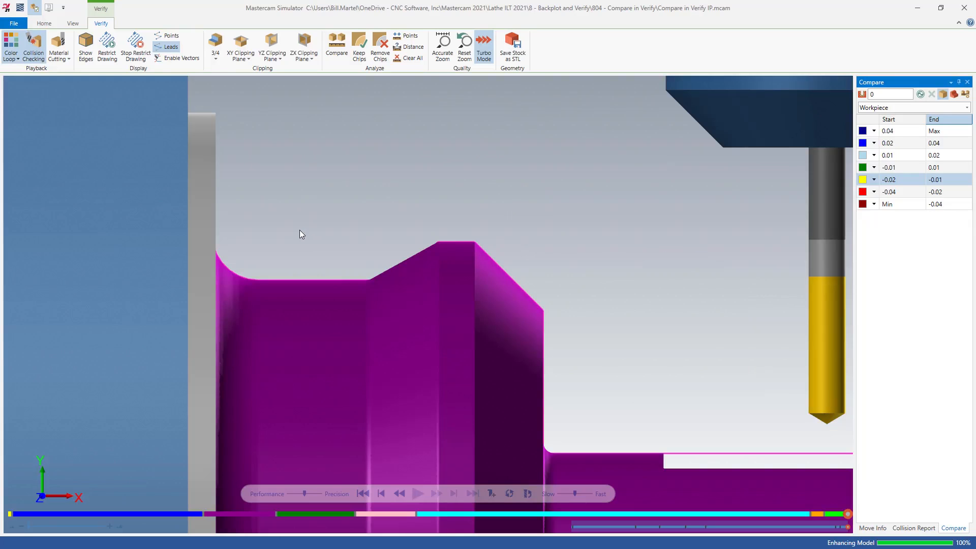
# - In Mastercam Simulator, turn off Color Loop for the verified nozzle part
pyautogui.scroll(-6, 471, 246)
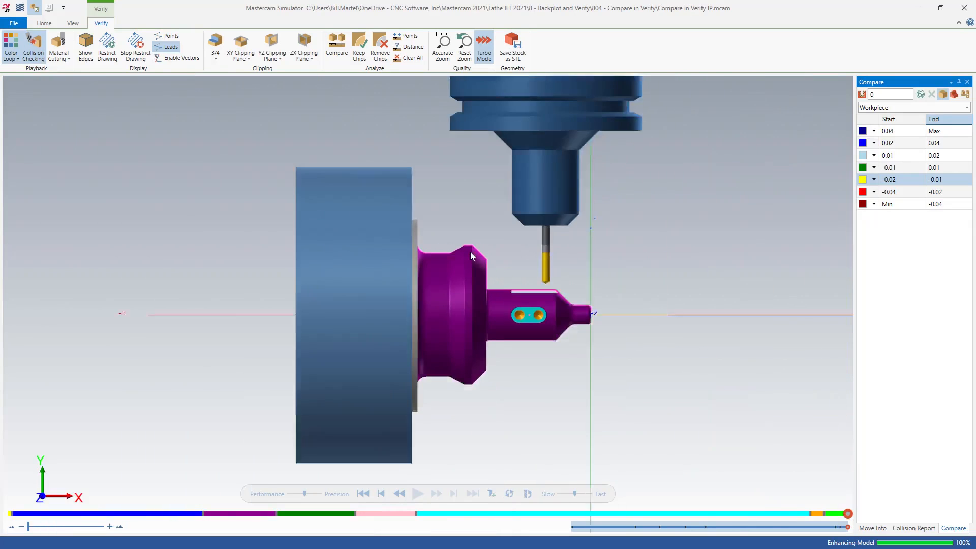
pyautogui.moveTo(471, 253); pyautogui.dragTo(441, 263, button='middle')
pyautogui.scroll(4, 548, 240)
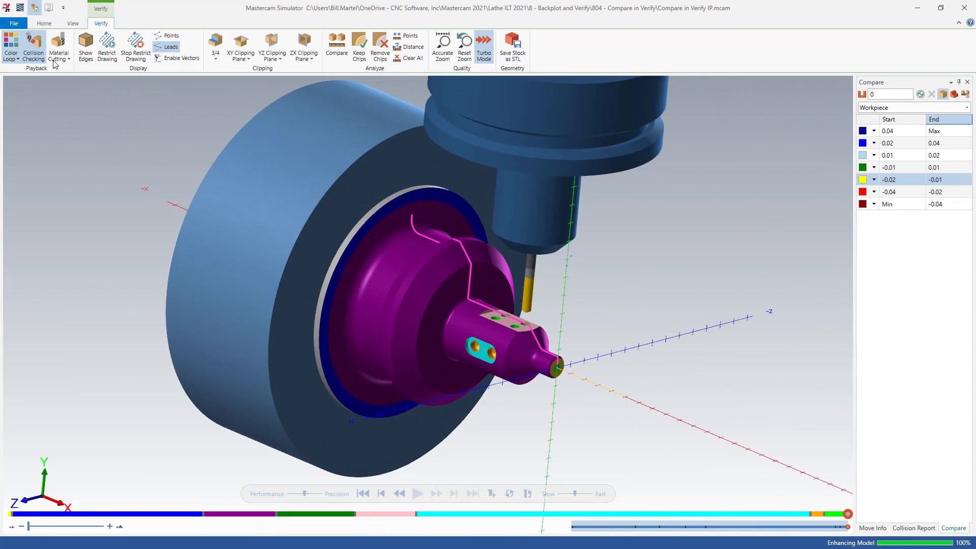
pyautogui.click(11, 41)
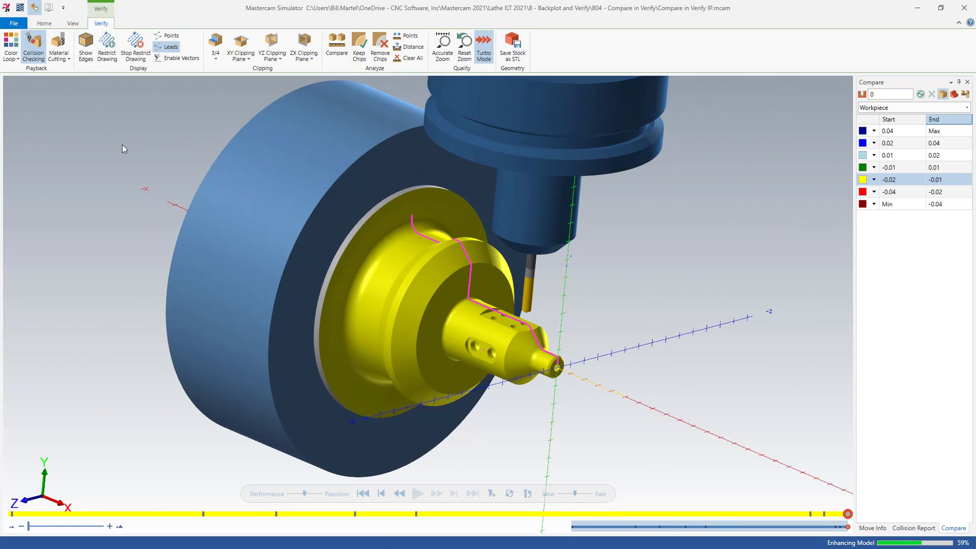
# - Run a Compare of the machined stock with Workpiece as the reference model
pyautogui.click(75, 23)
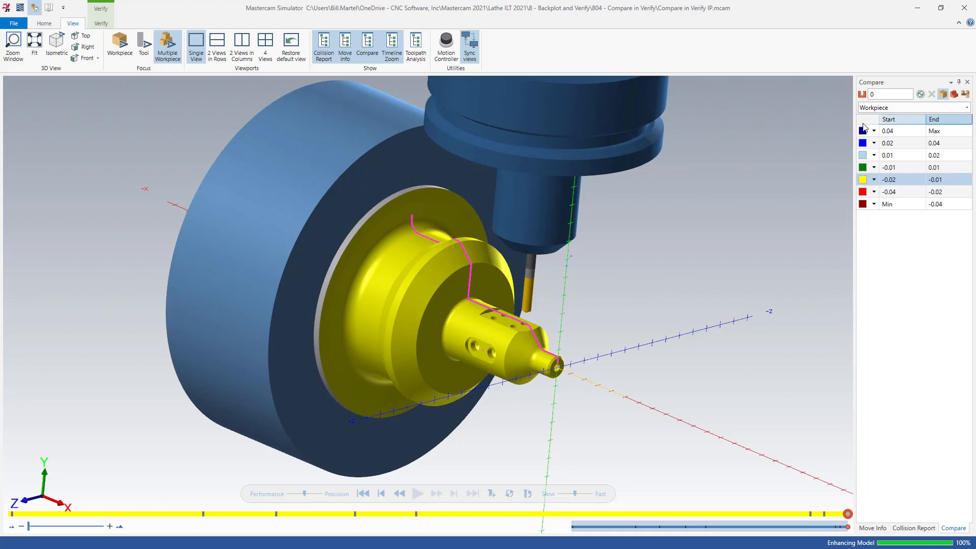
pyautogui.click(967, 107)
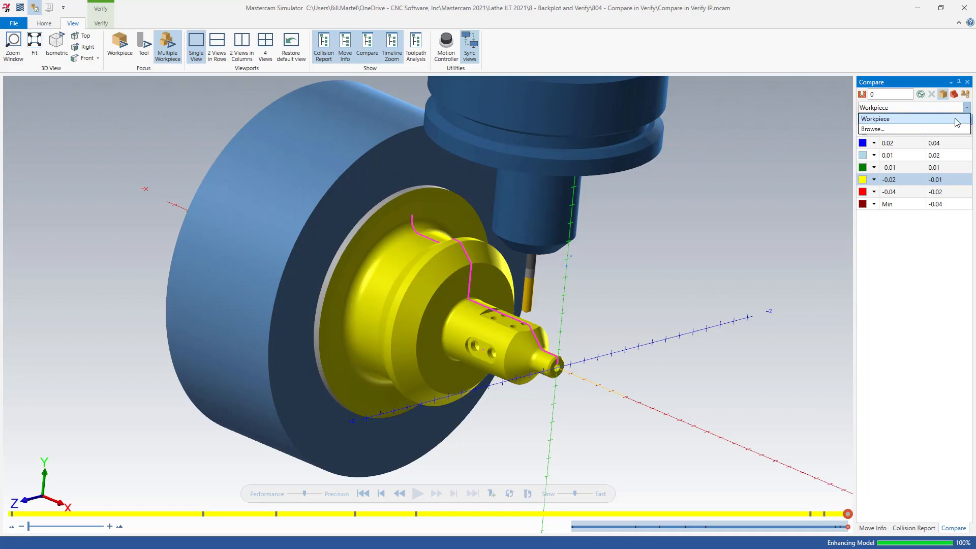
pyautogui.click(955, 119)
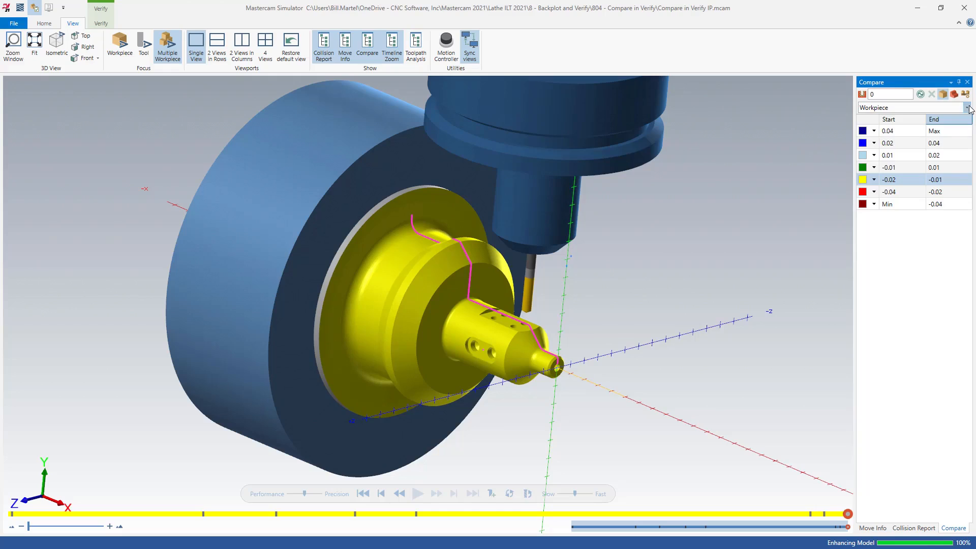
pyautogui.click(966, 107)
pyautogui.click(952, 120)
pyautogui.click(920, 94)
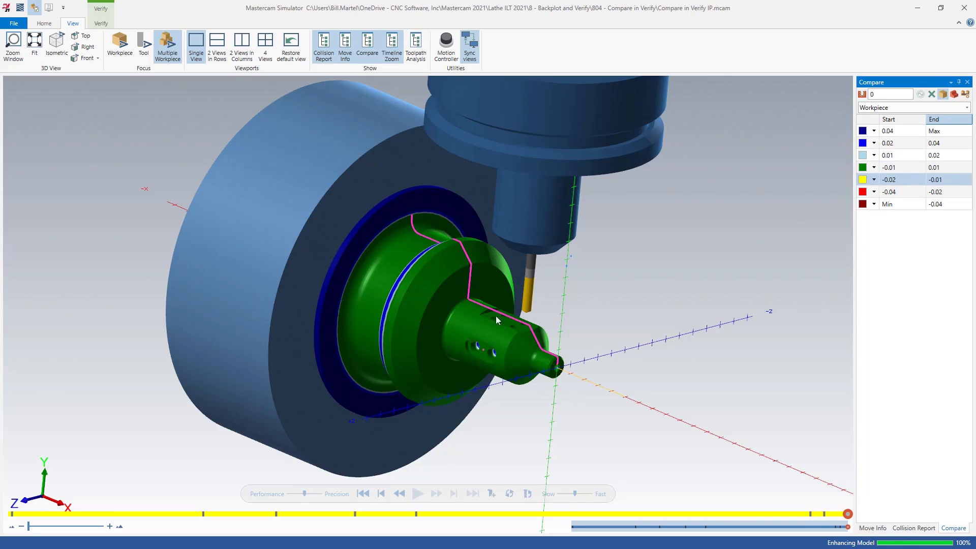
# - Set the start value of the green deviation band to -0.001
pyautogui.scroll(5, 368, 317)
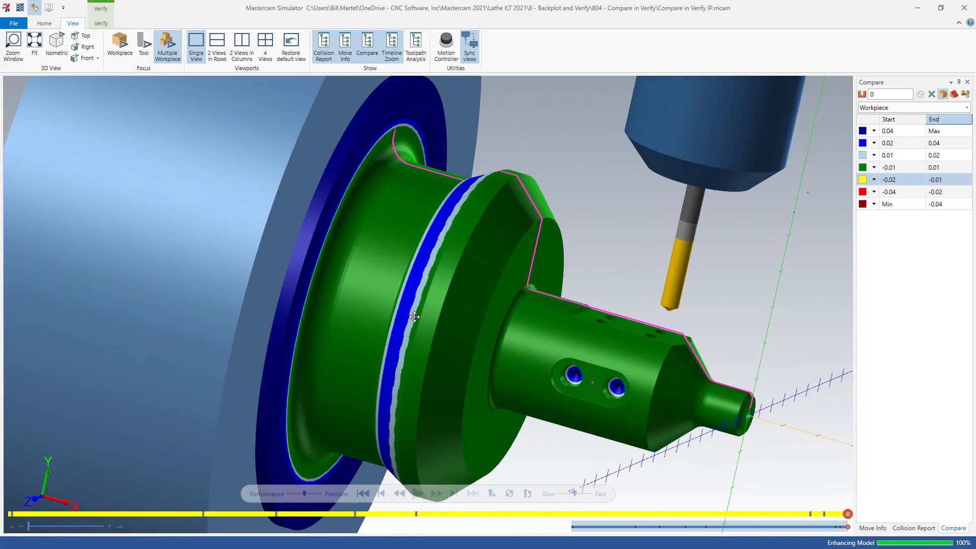
pyautogui.scroll(6, 490, 321)
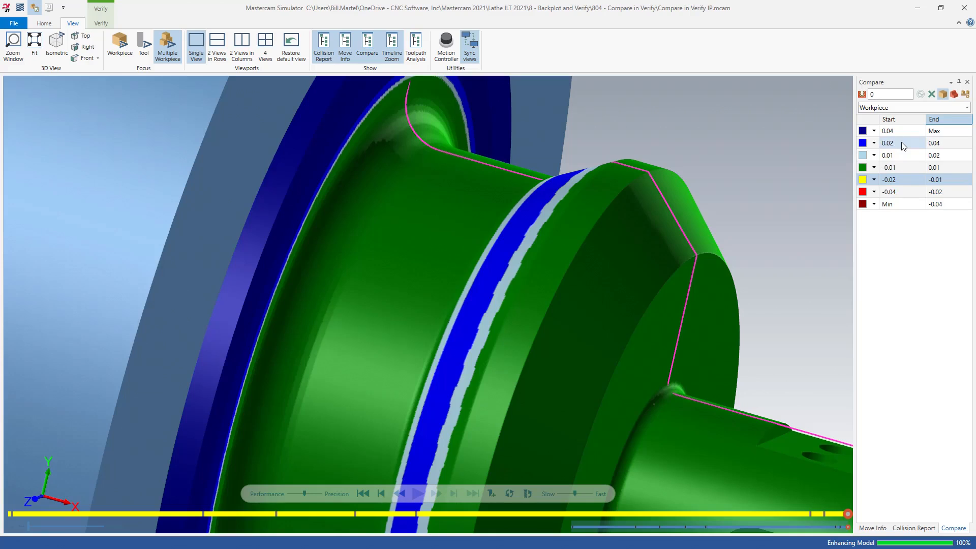
pyautogui.scroll(-5, 767, 186)
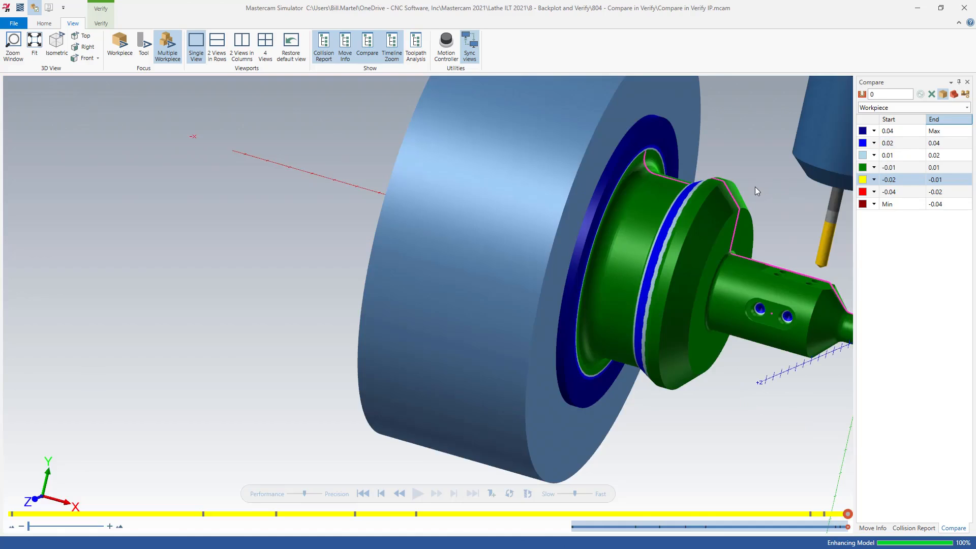
pyautogui.scroll(5, 721, 266)
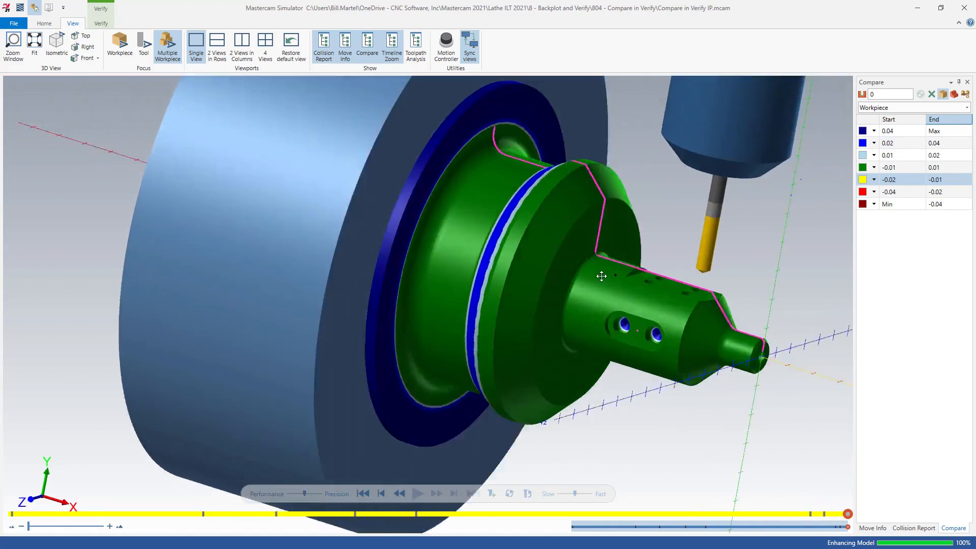
pyautogui.moveTo(613, 271); pyautogui.dragTo(574, 324, button='middle')
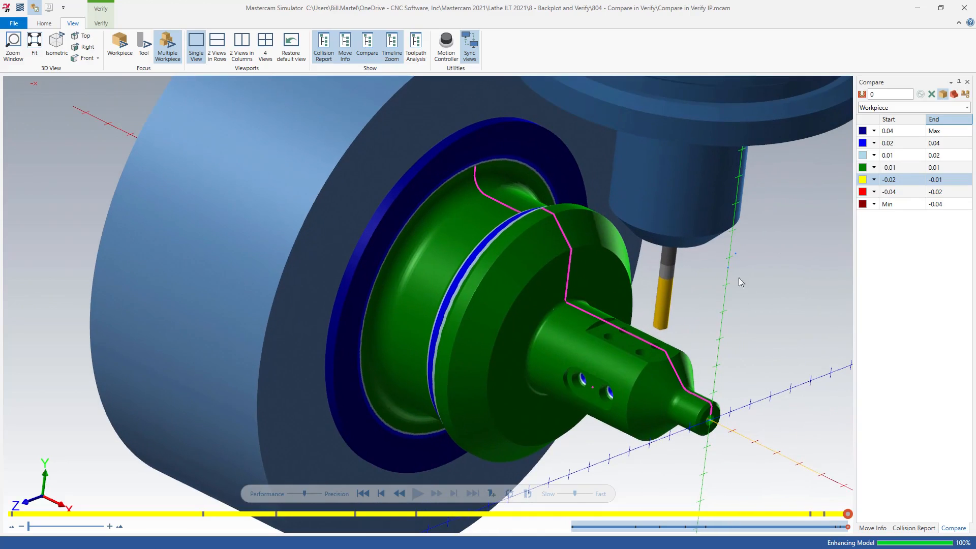
pyautogui.click(907, 166)
pyautogui.moveTo(909, 167); pyautogui.dragTo(848, 169)
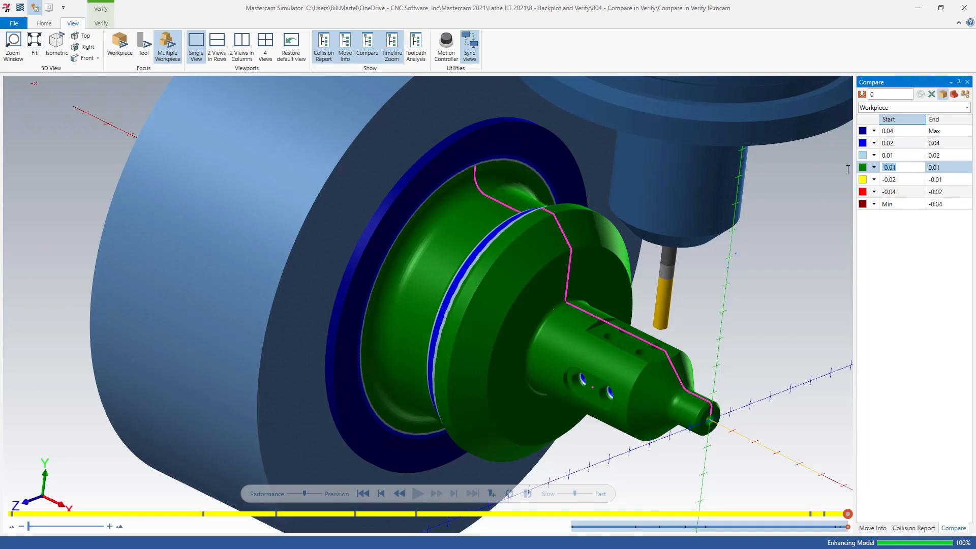
pyautogui.write('-.001')
pyautogui.press('Return')
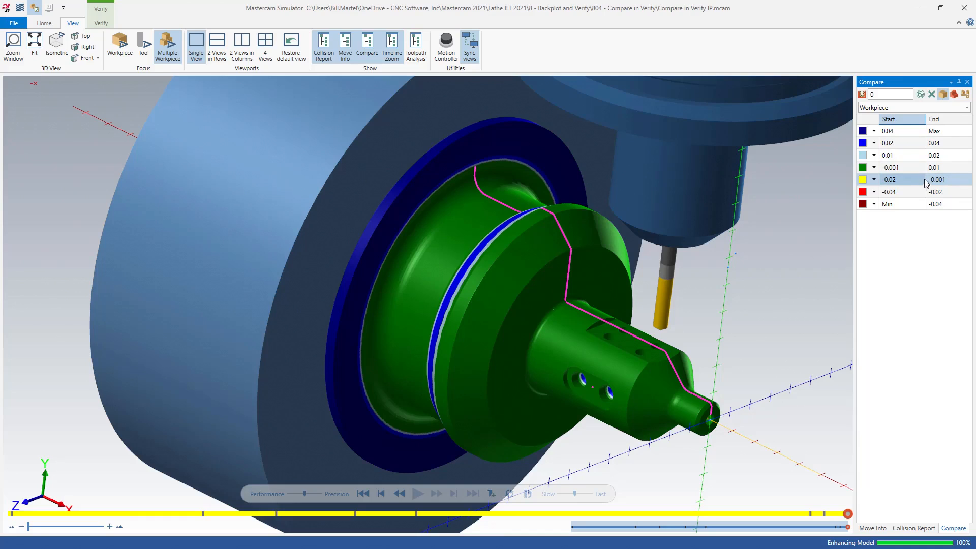
# - Set the end value of the green deviation band to 0.001
pyautogui.click(949, 167)
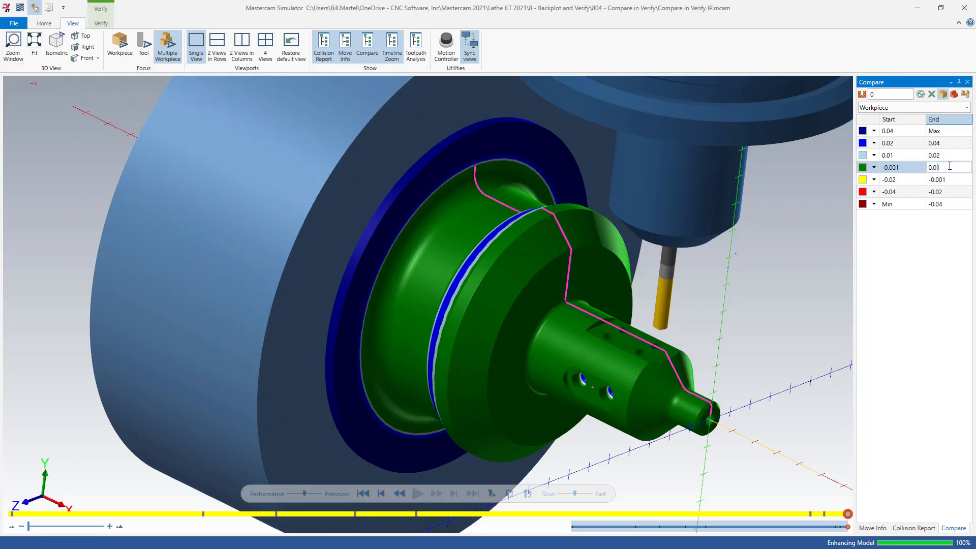
pyautogui.doubleClick(951, 170)
pyautogui.write('.001')
pyautogui.press('Return')
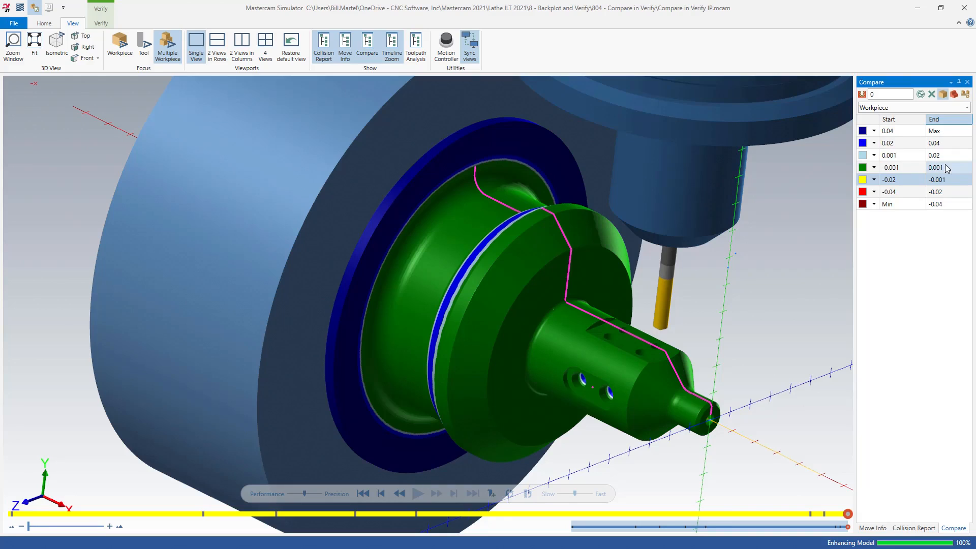
# - Refresh the comparison with the edited deviation bands and examine the coloring on the flange and nose
pyautogui.click(920, 94)
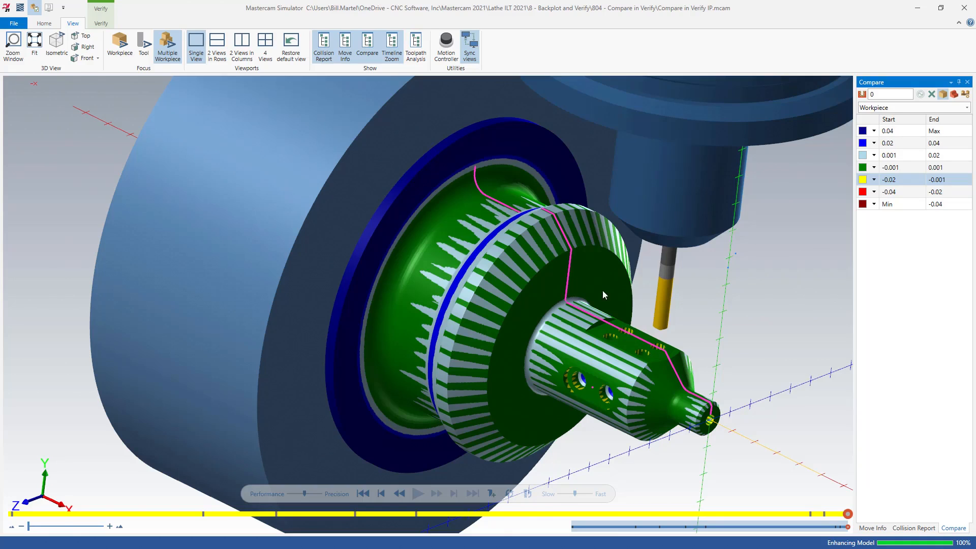
pyautogui.moveTo(602, 290); pyautogui.dragTo(633, 287, button='middle')
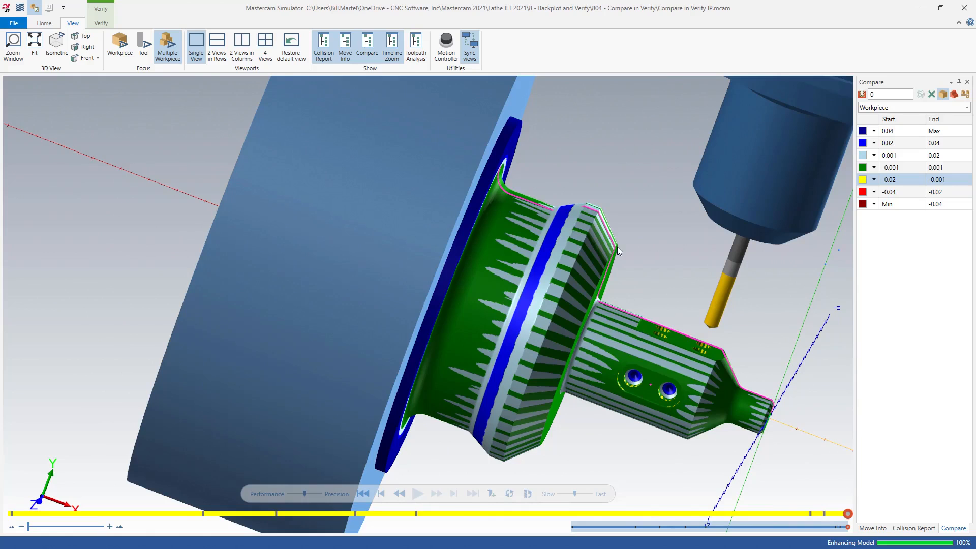
pyautogui.moveTo(617, 246); pyautogui.dragTo(594, 246, button='middle')
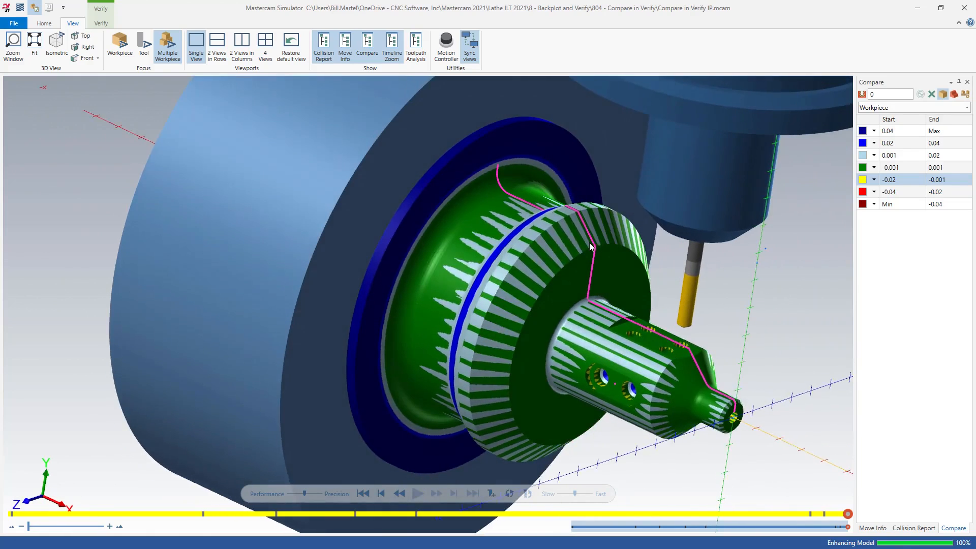
pyautogui.scroll(-3, 672, 246)
pyautogui.scroll(3, 721, 249)
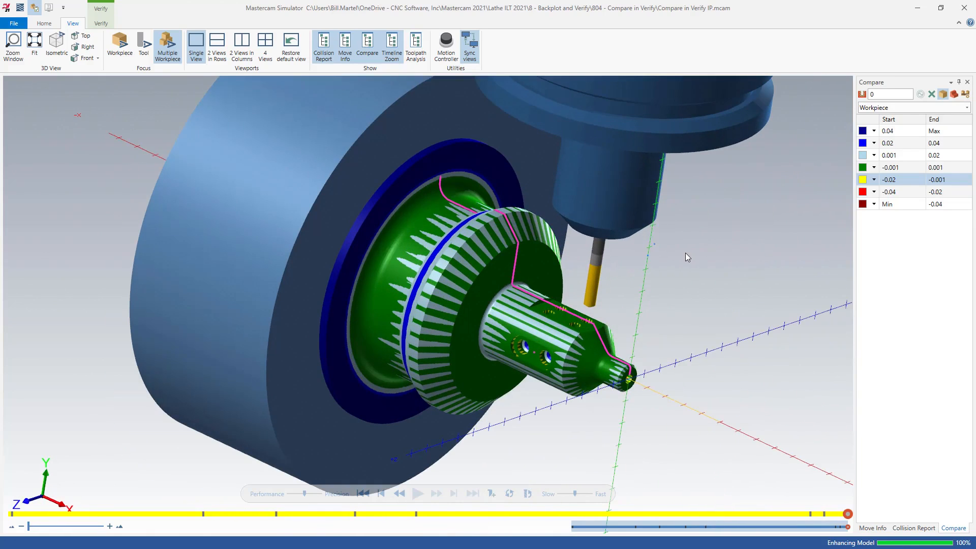